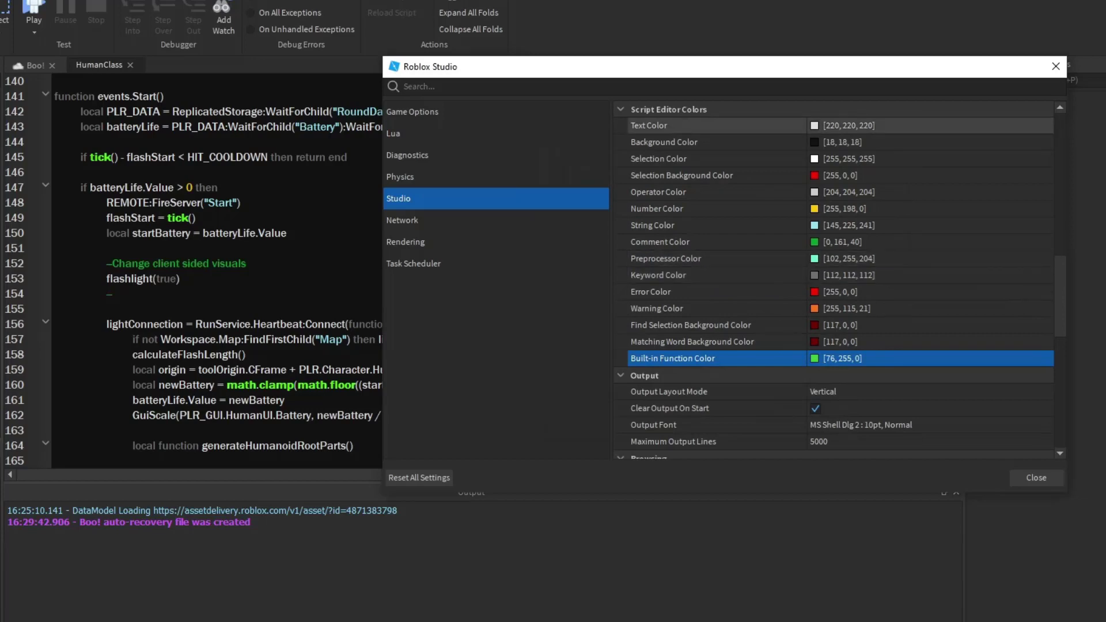
Set the script editor's Text Color to red [220, 0, 0] and its String Color to a near-white shade
click(815, 126)
click(872, 159)
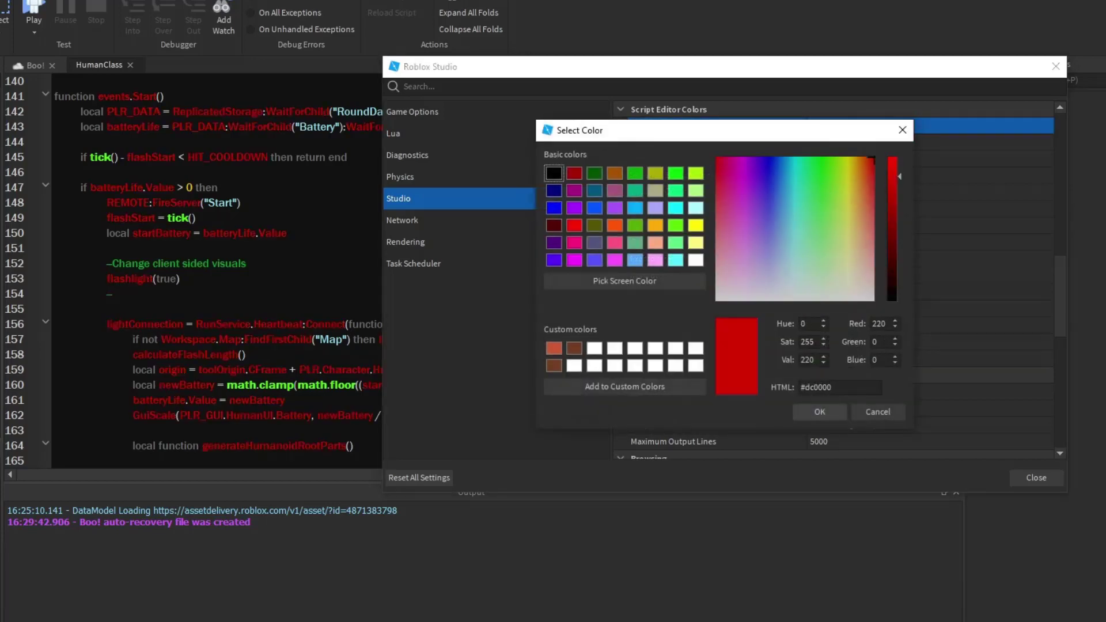
click(819, 412)
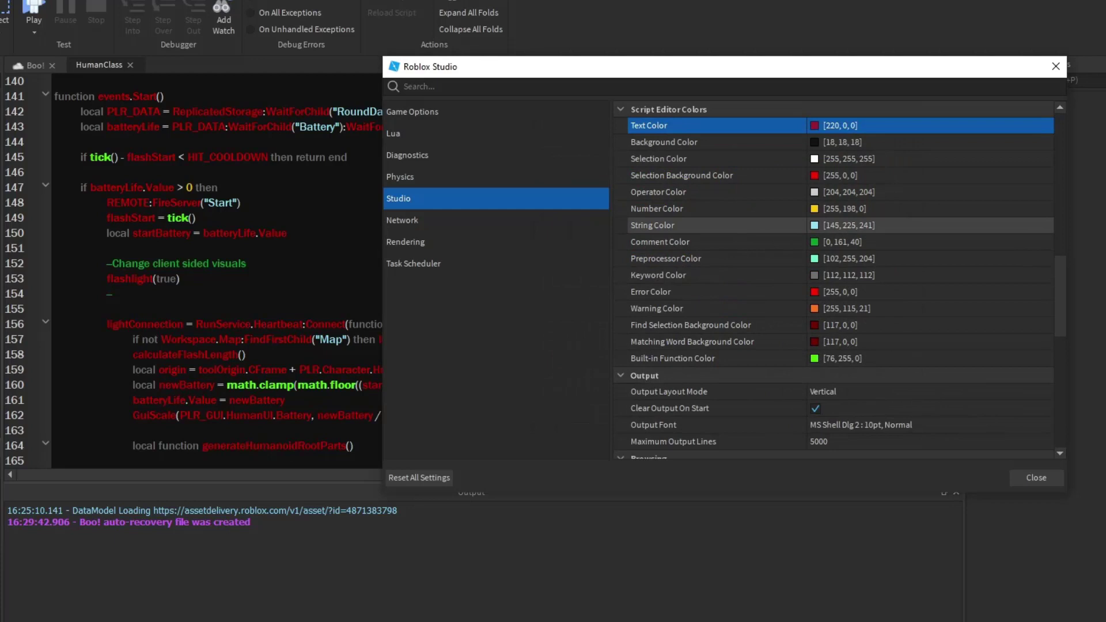
double_click(841, 225)
click(812, 294)
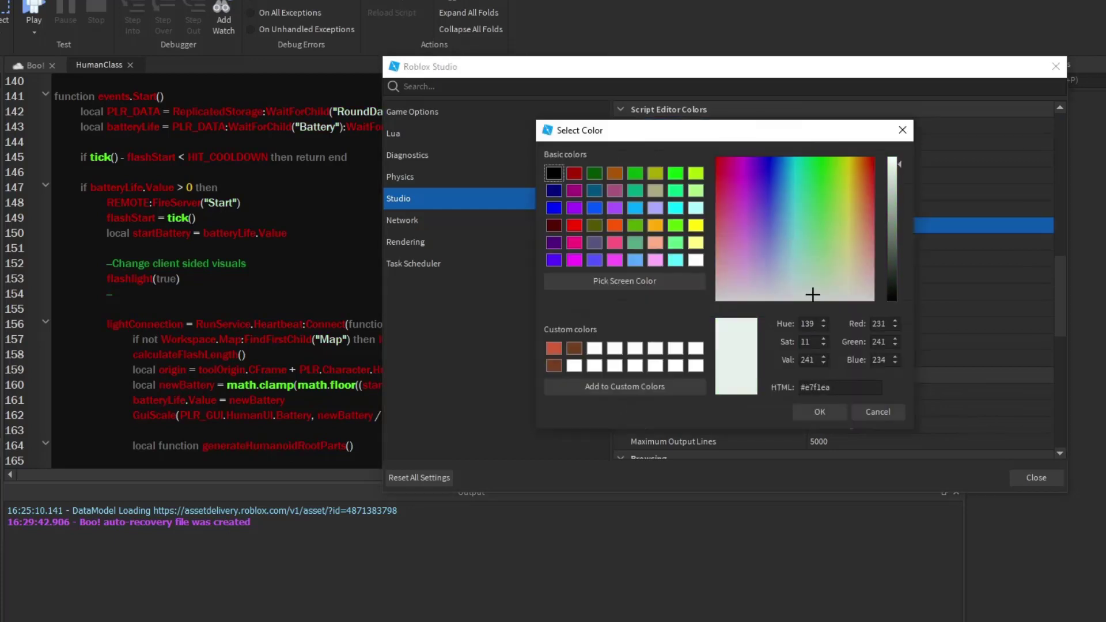
drag(812, 294, 806, 299)
key(Return)
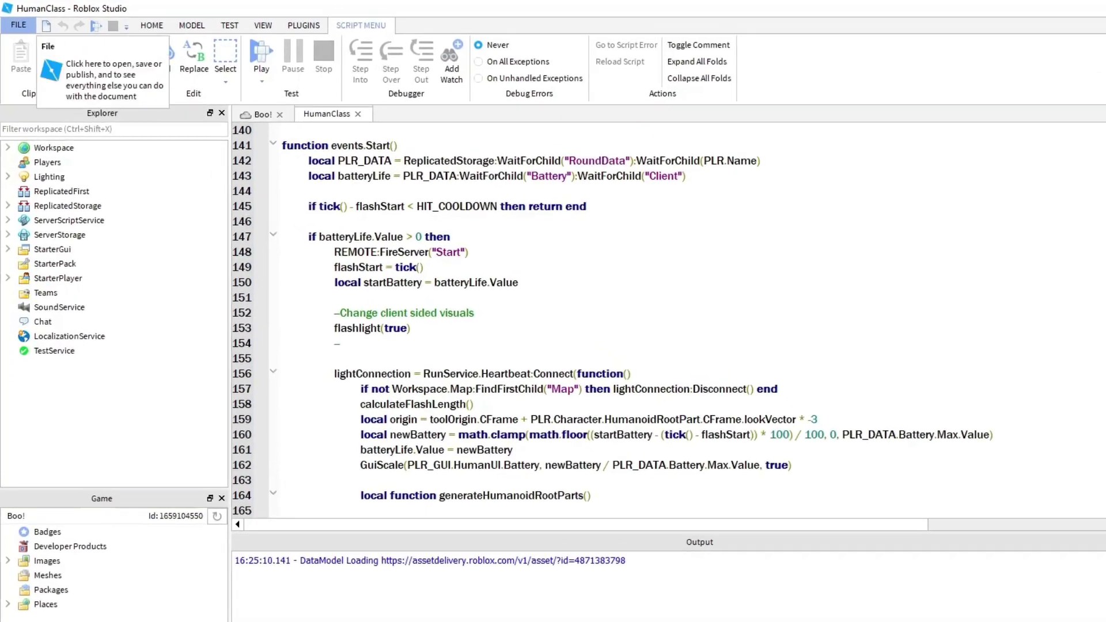
Open the Studio settings and set the general Theme to Dark
click(15, 17)
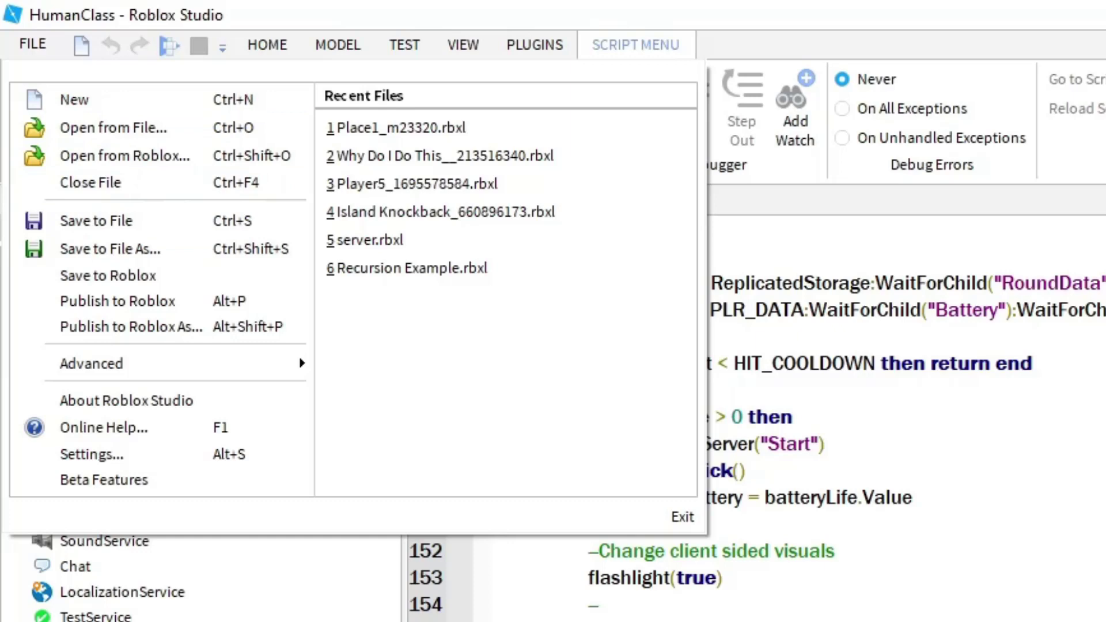
click(91, 454)
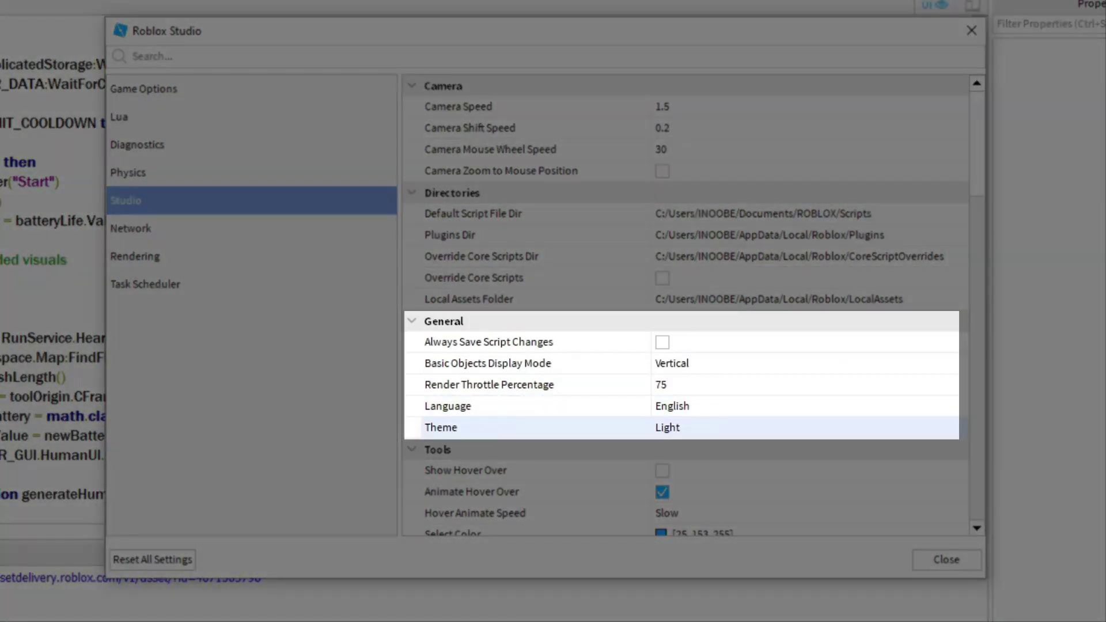
click(809, 428)
click(809, 428)
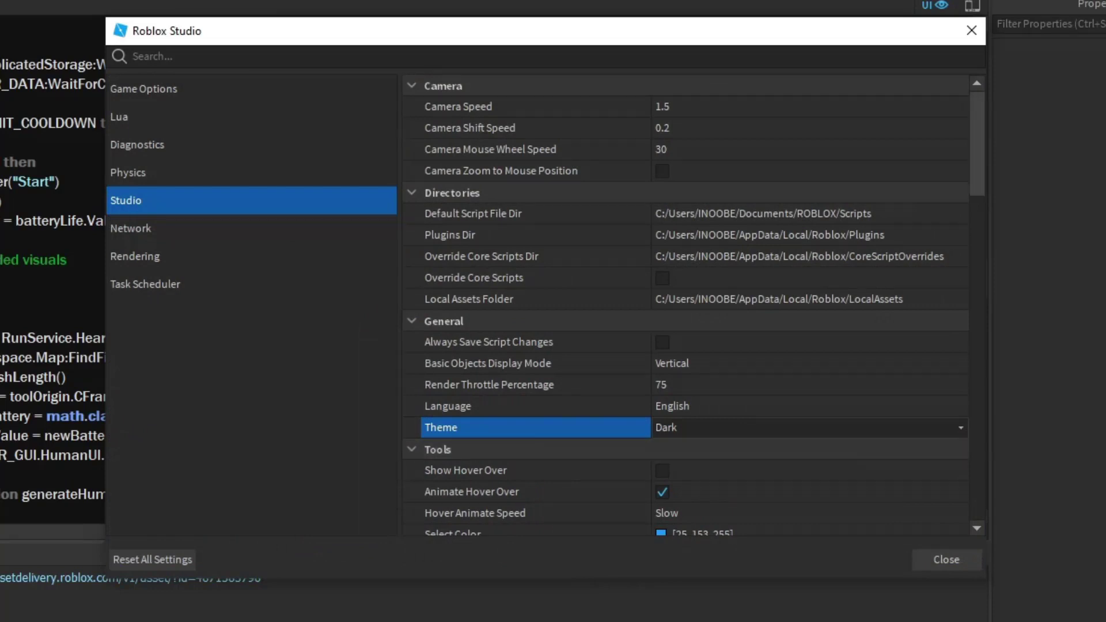
Set the script editor's Built-in Function Color to bright green [76, 255, 0]
scroll(686, 305, down, 10)
scroll(685, 305, down, 5)
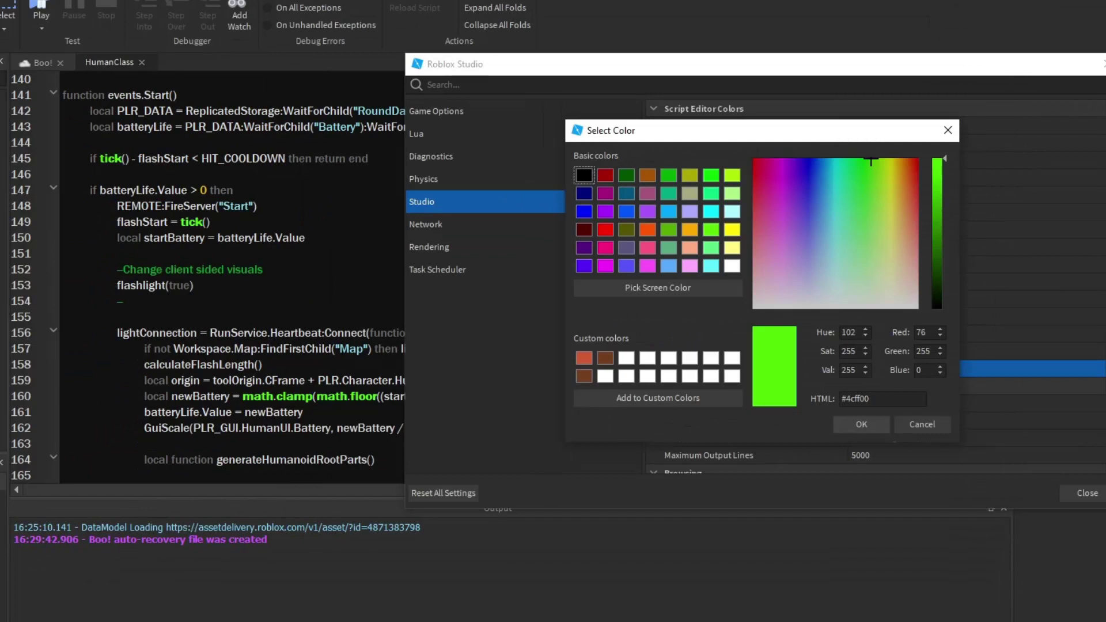
click(861, 424)
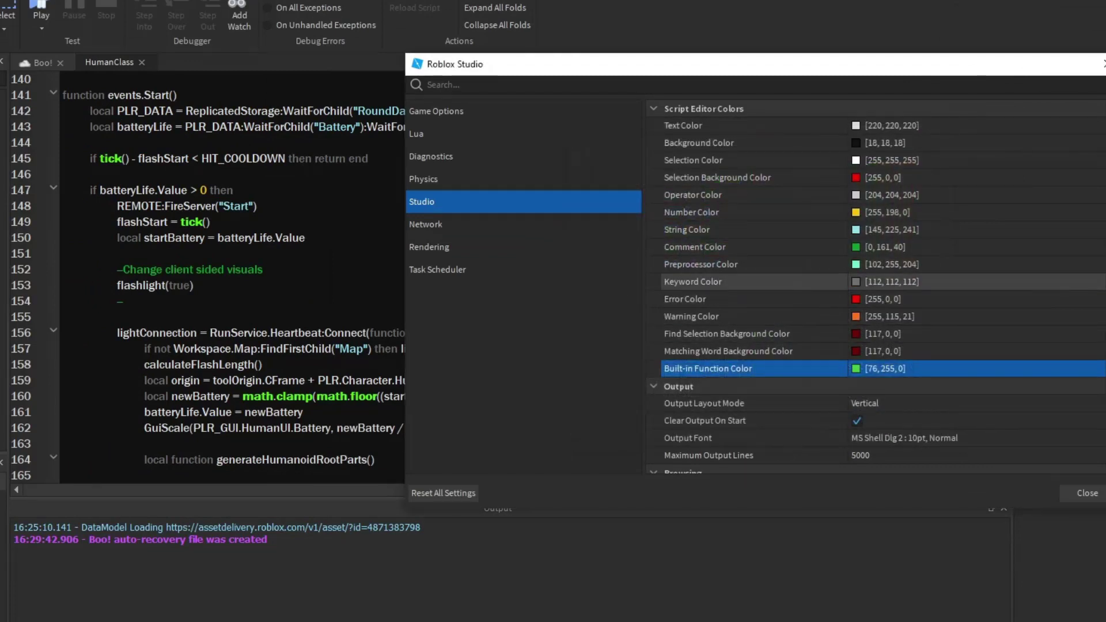
Change the Text Color to red [220, 0, 0] and the String Color to light grey [241, 241, 241]
click(888, 125)
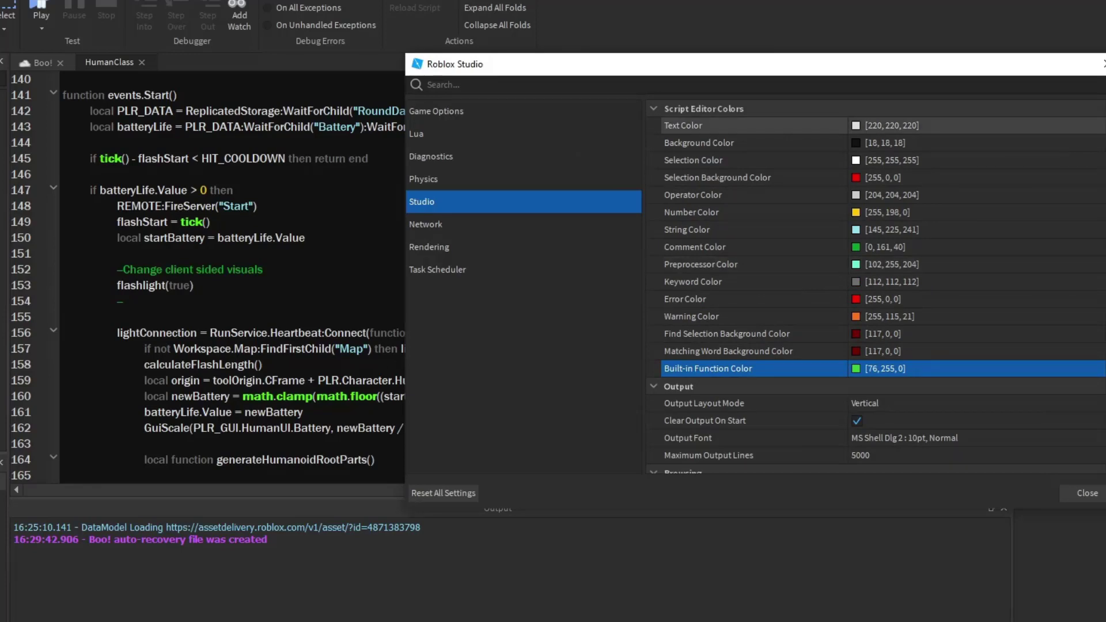
click(916, 159)
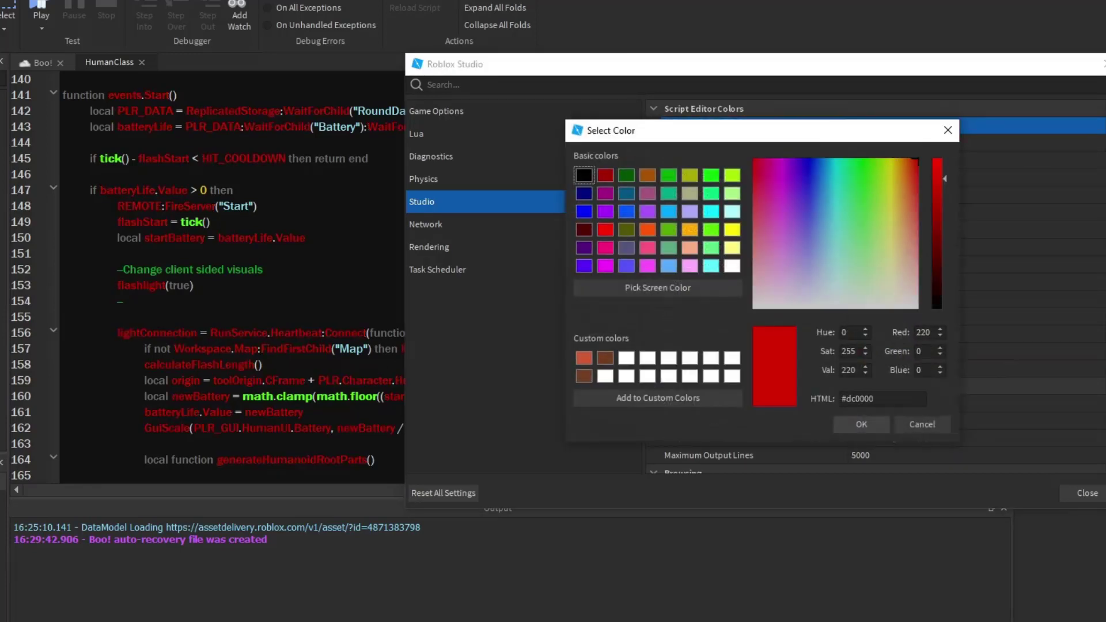
click(861, 424)
click(887, 230)
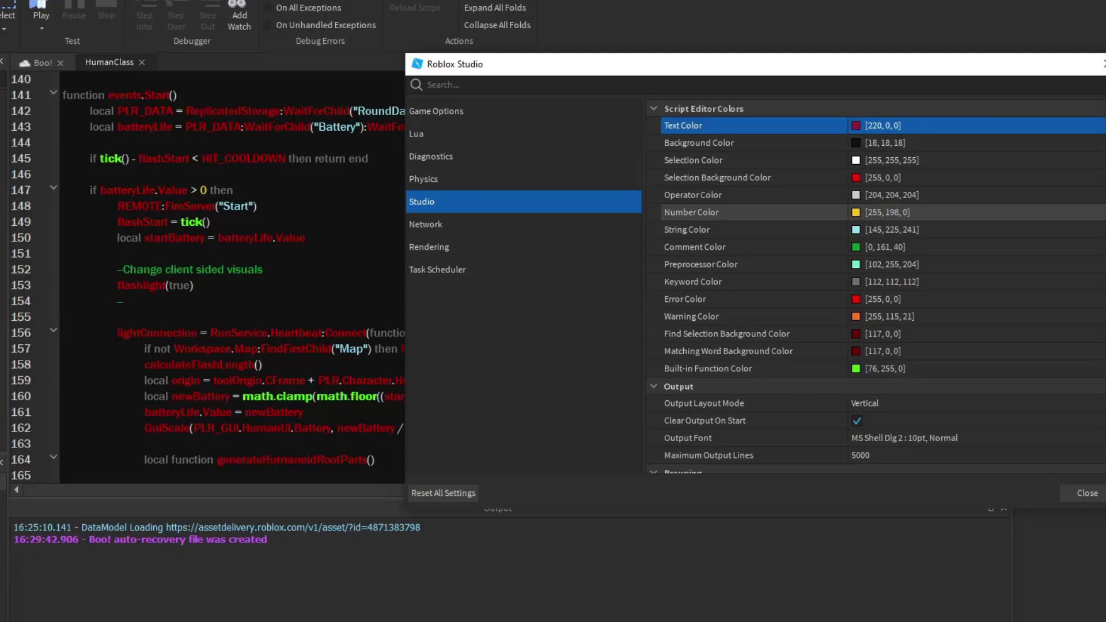
drag(841, 304, 847, 307)
click(861, 424)
Move the settings window off the code and choose a different shade for the Number Color
drag(630, 70, 679, 72)
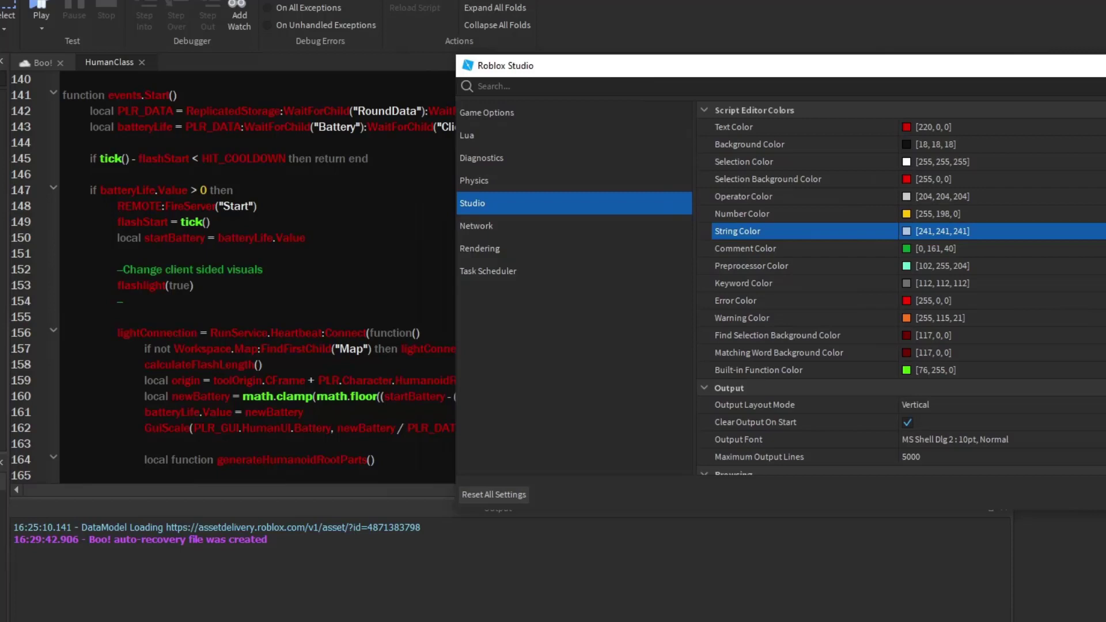
click(933, 214)
mouse_move(869, 252)
mouse_down()
mouse_move(883, 213)
mouse_move(885, 228)
mouse_up()
key(Return)
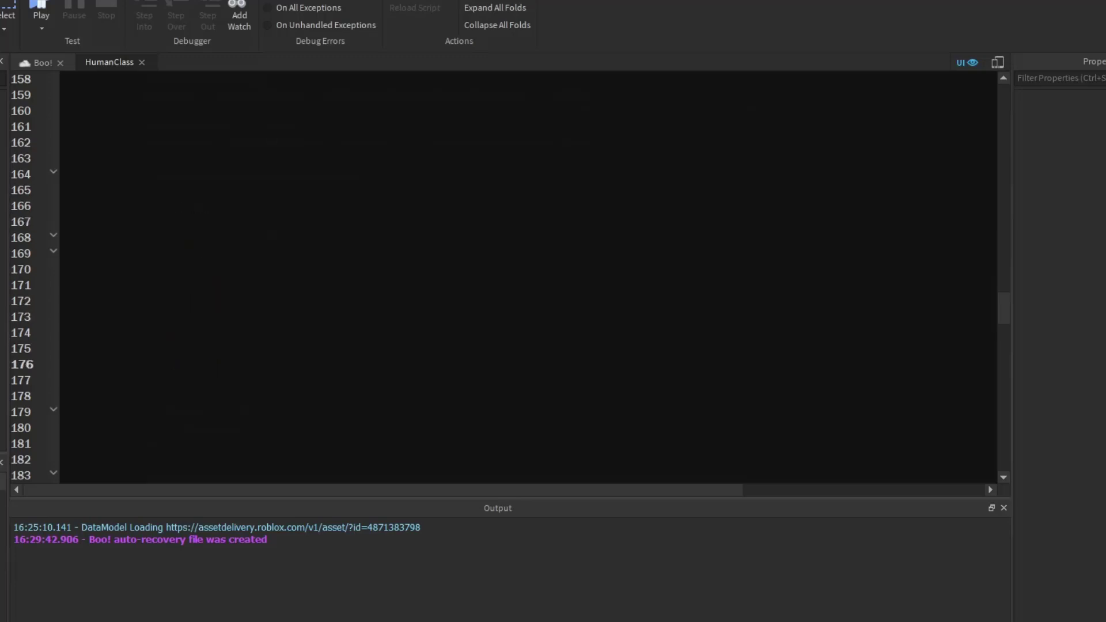
scroll(529, 277, down, 20)
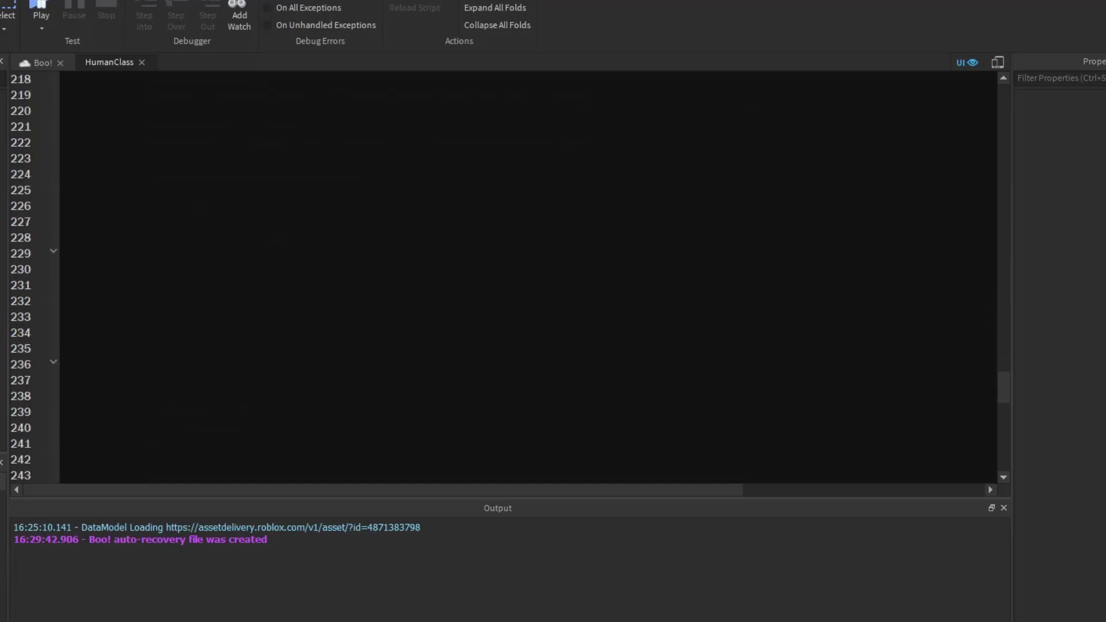
scroll(529, 277, down, 17)
scroll(528, 276, up, 16)
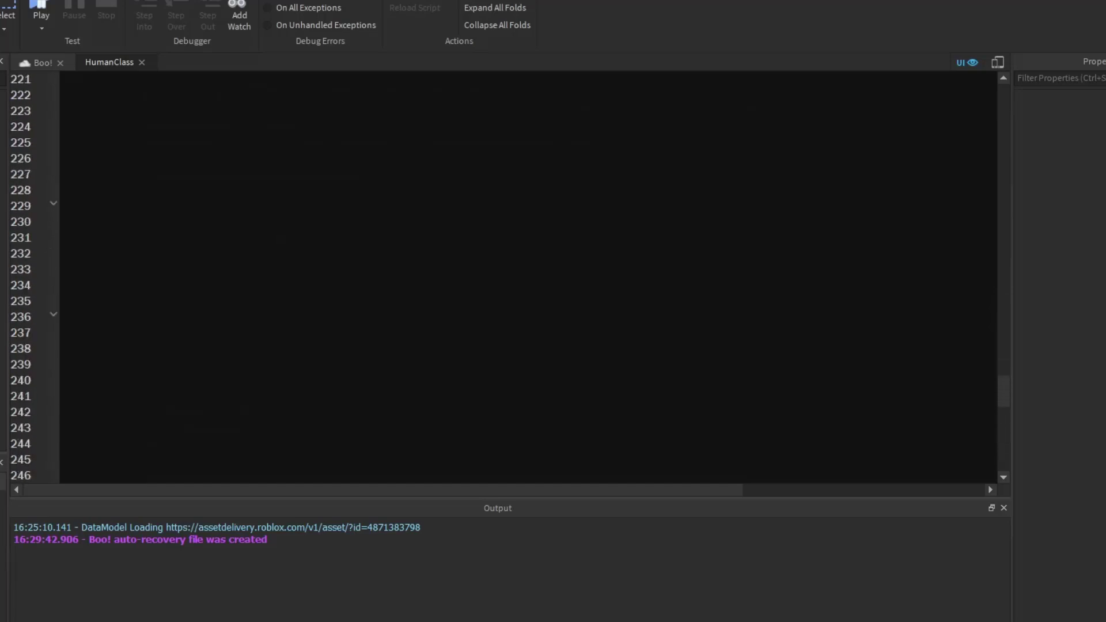
scroll(528, 277, up, 14)
Open the Studio settings and set the Preprocessor Color to pink [255, 55, 162]
key(alt+s)
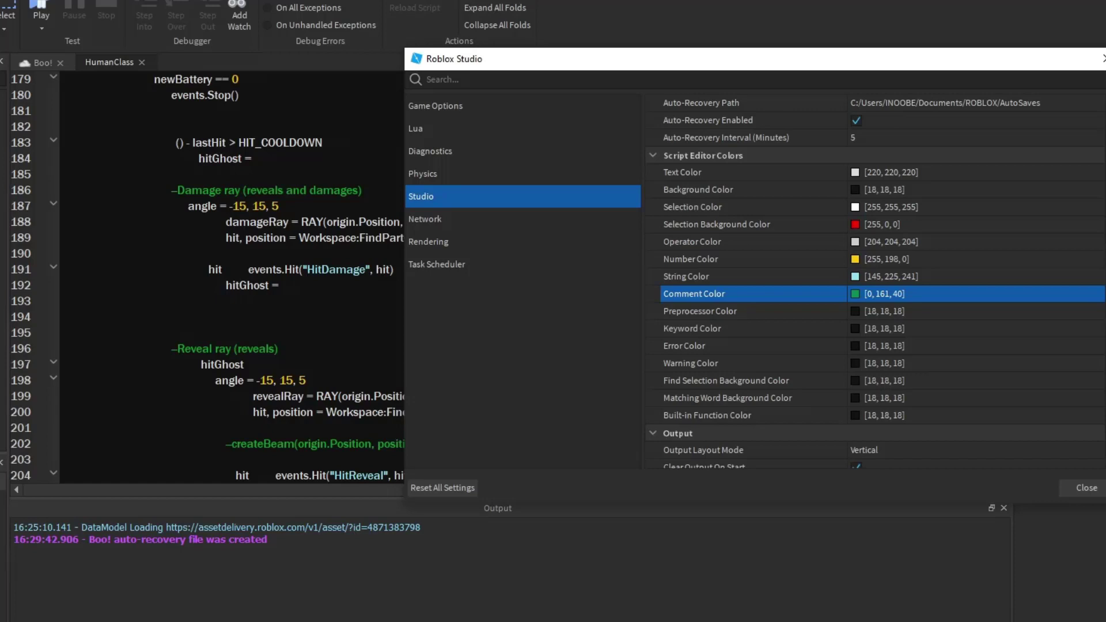
click(855, 311)
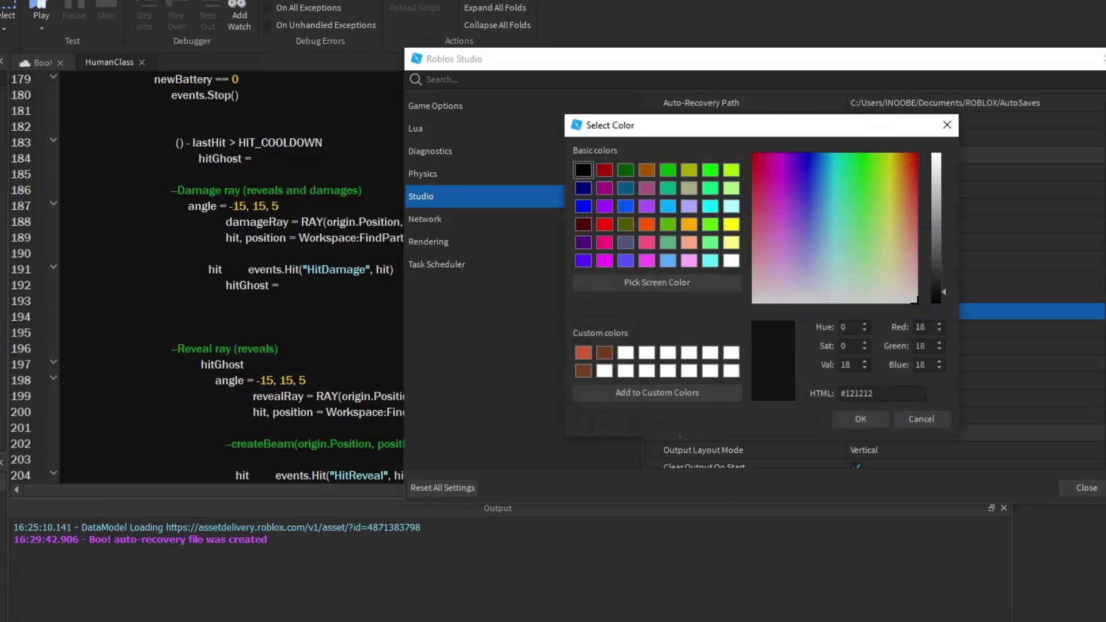
drag(841, 231, 767, 185)
drag(938, 292, 936, 153)
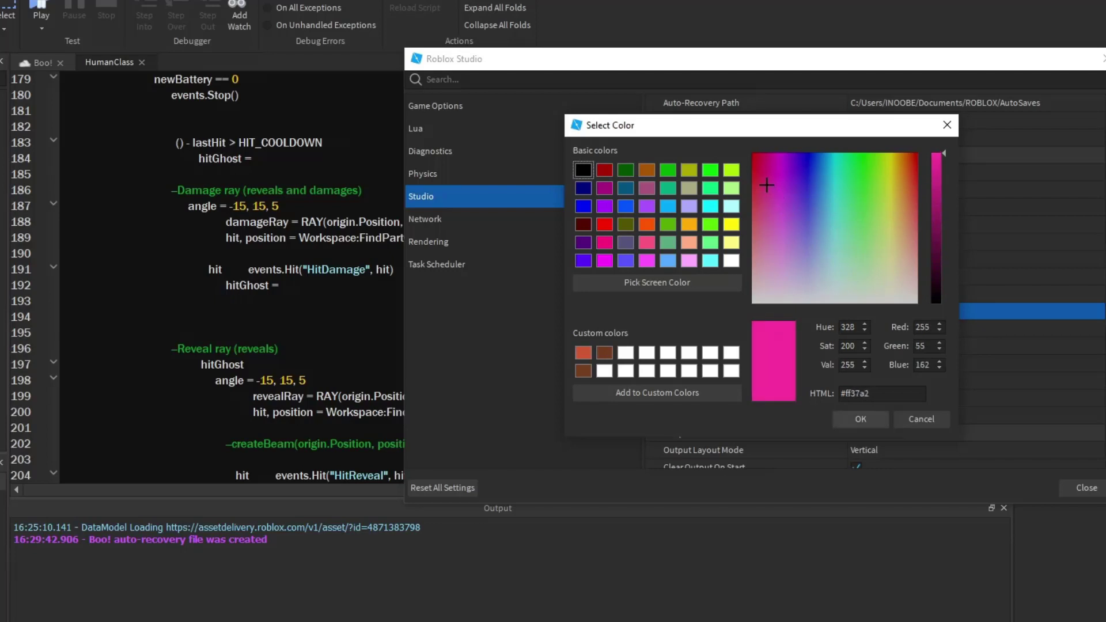
click(860, 419)
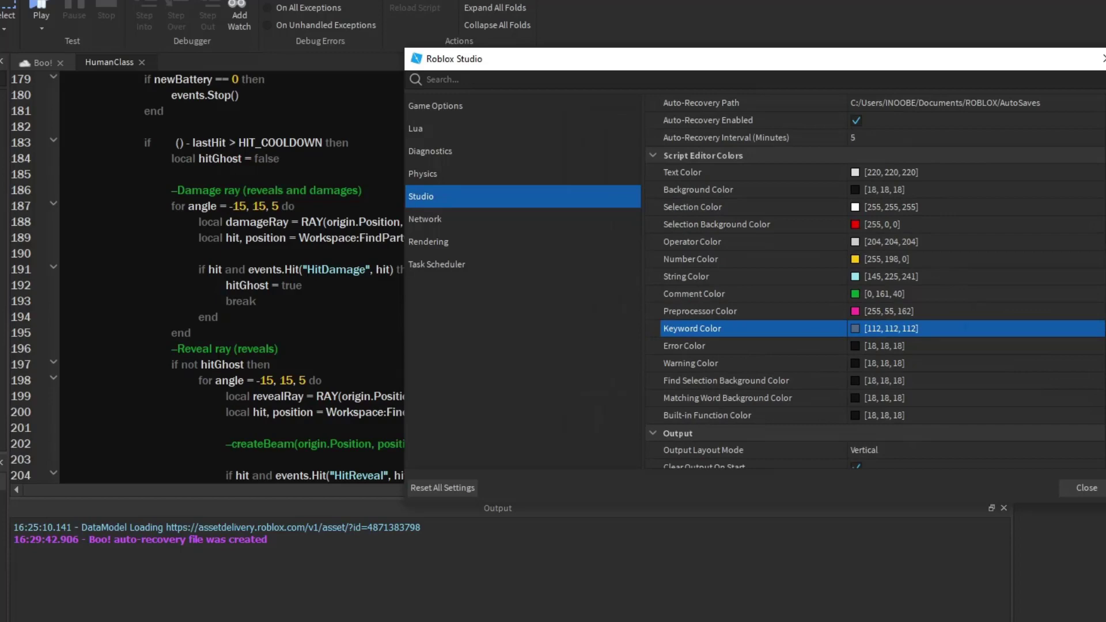
Set the script editor's Error Color to pure red [255, 0, 0]
click(884, 345)
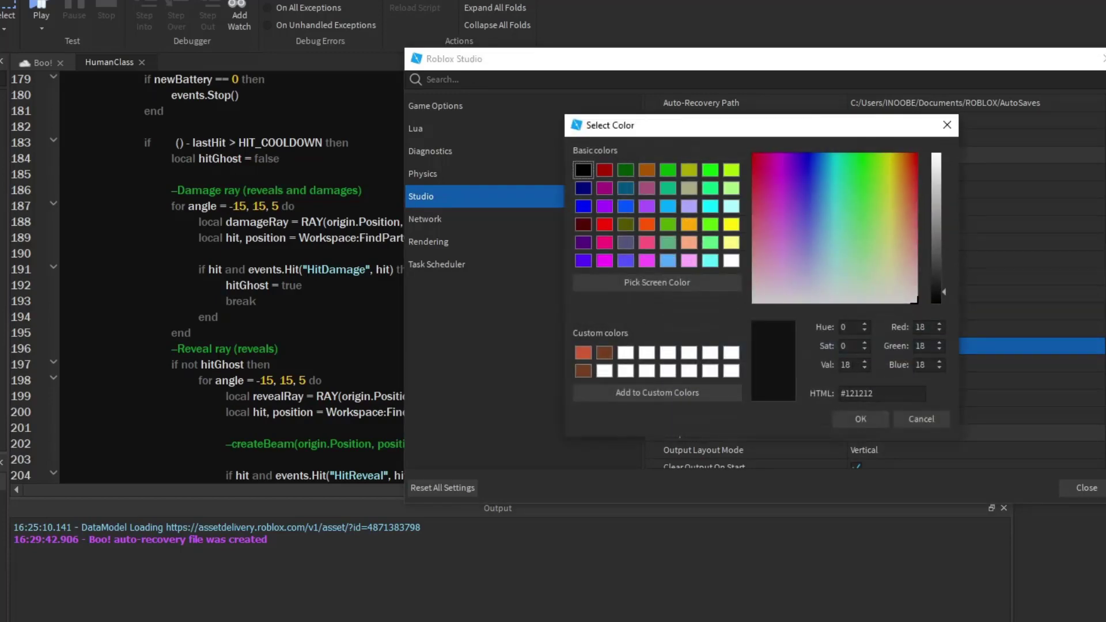
drag(907, 270, 922, 150)
drag(937, 292, 941, 133)
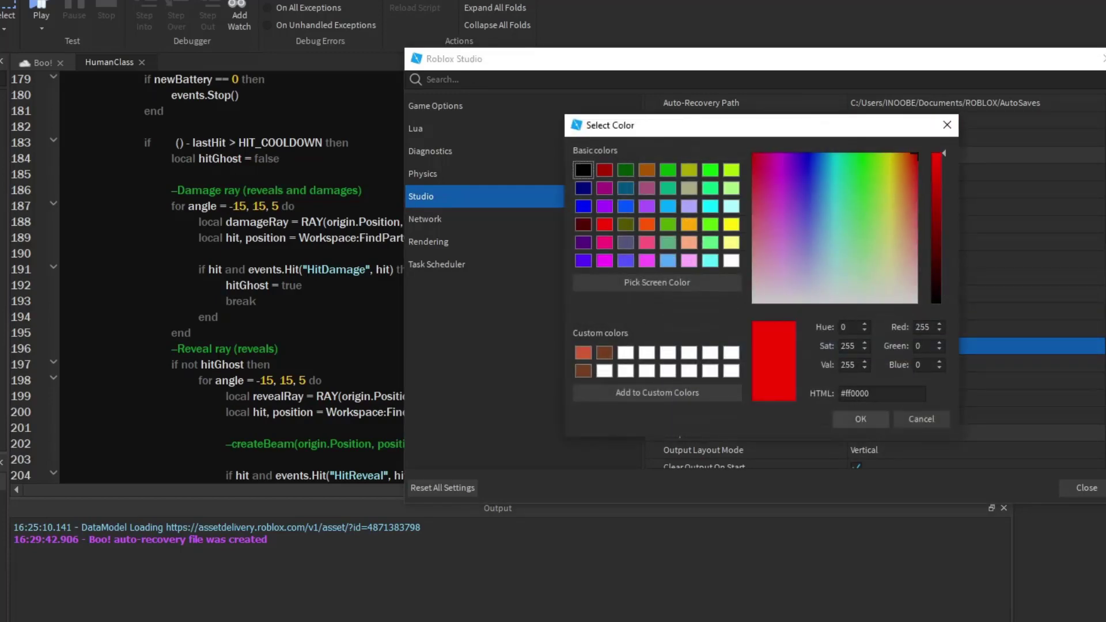
click(860, 419)
Set the Warning Color to a bright yellow and open the Matching Word Background Color for editing
click(882, 363)
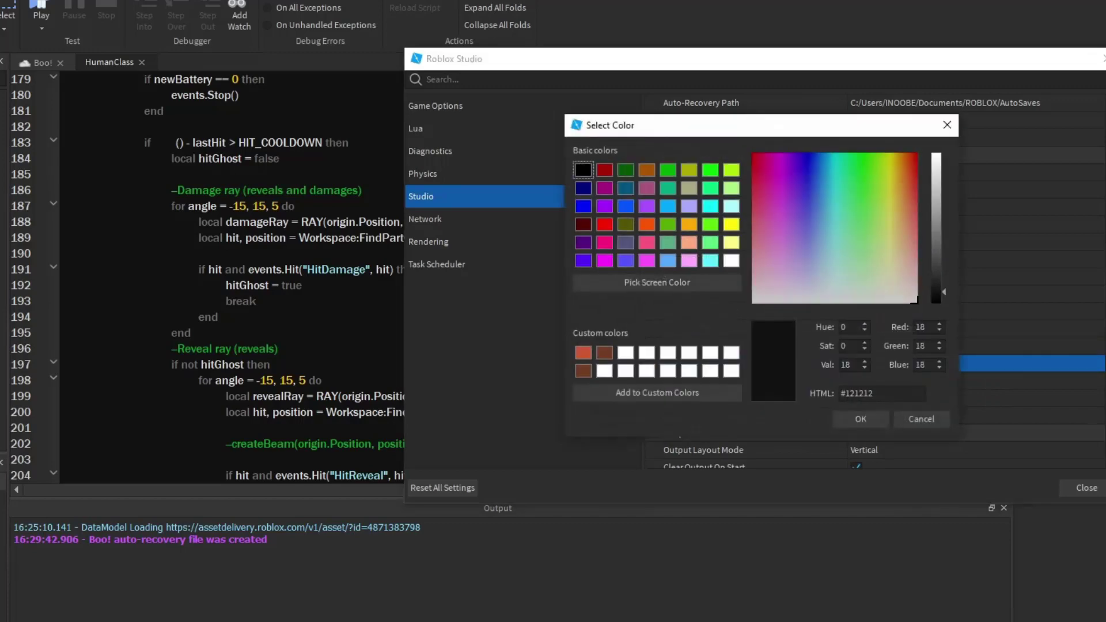
drag(893, 190, 892, 153)
drag(938, 292, 902, 154)
click(860, 419)
click(881, 398)
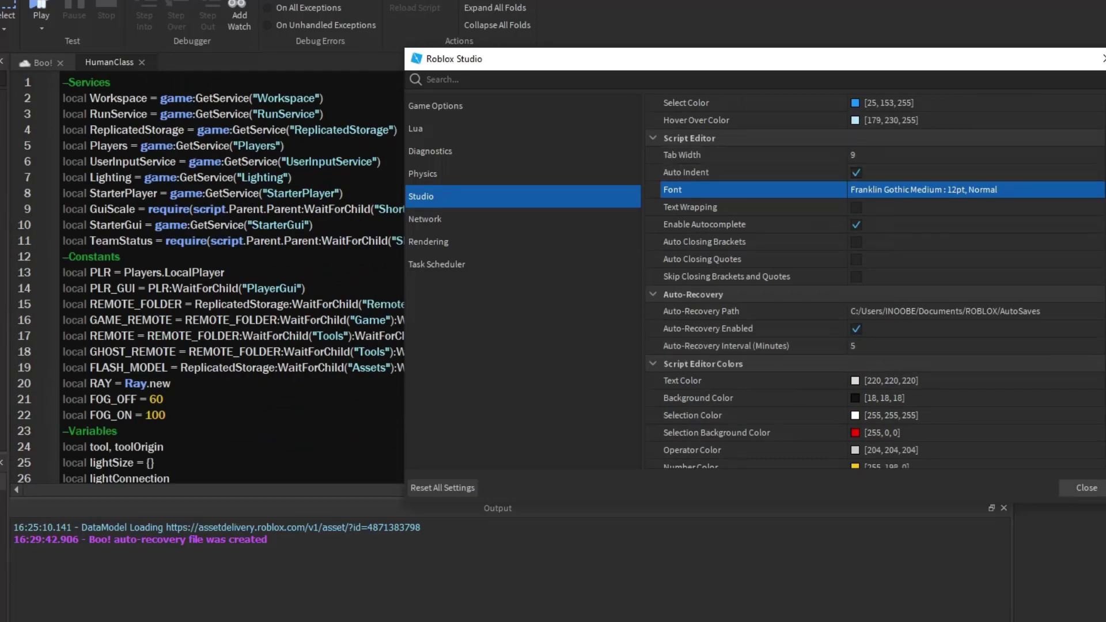
Set the script editor font to Comic Sans MS Bold at size 72 and close the settings
click(922, 190)
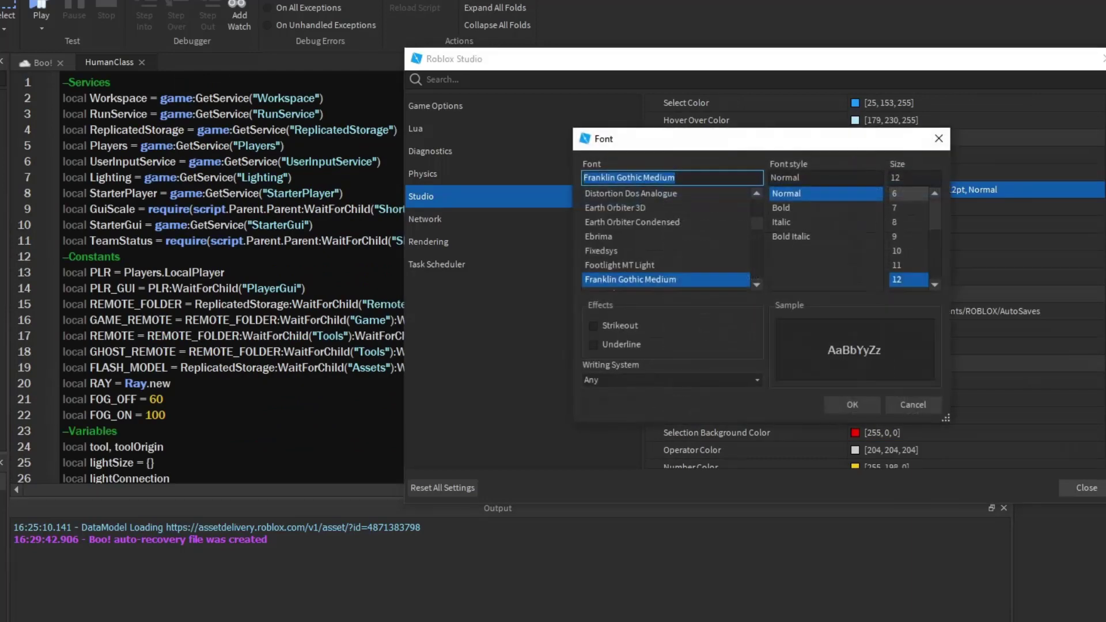
scroll(666, 222, down, 1)
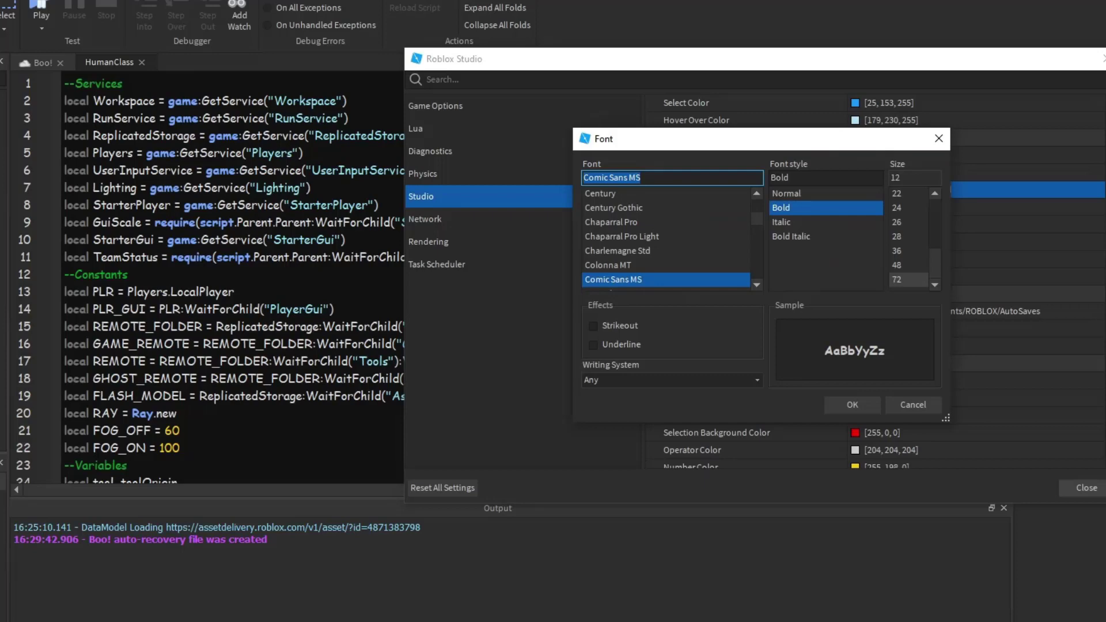
click(908, 280)
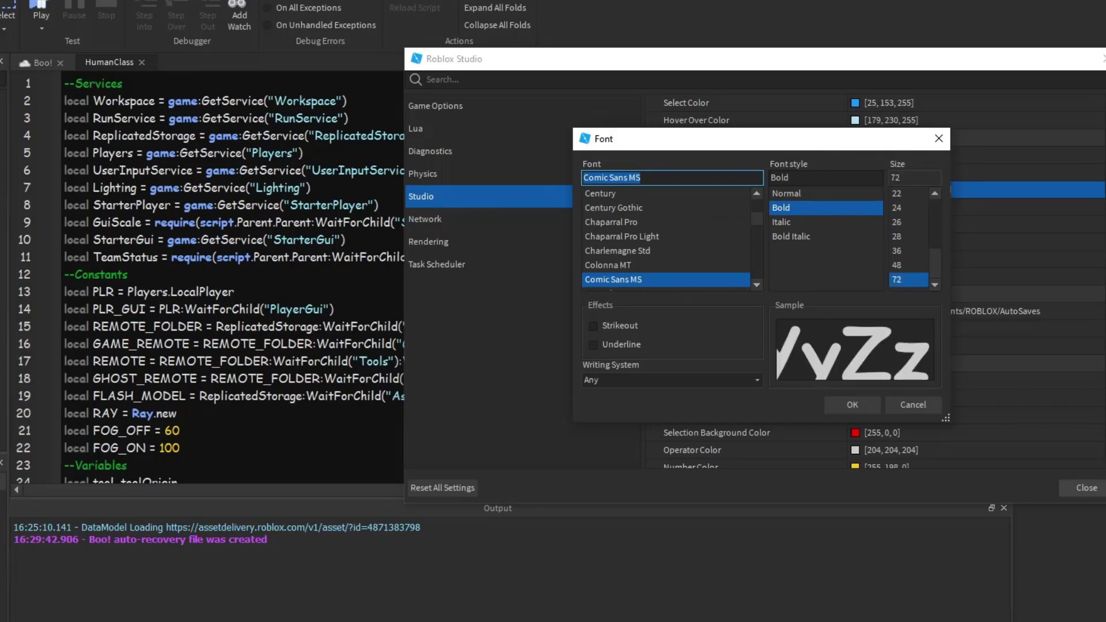
key(Return)
click(1087, 489)
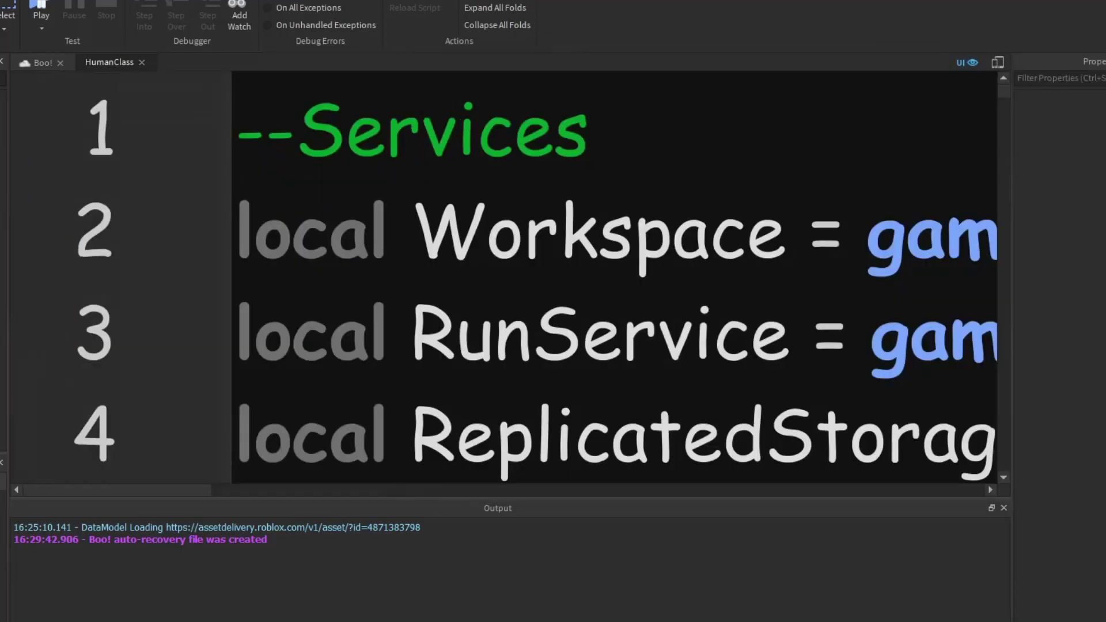
Look through the HumanClass script to examine how readable the code is at font size 72
drag(117, 490, 273, 490)
scroll(614, 276, left, 5)
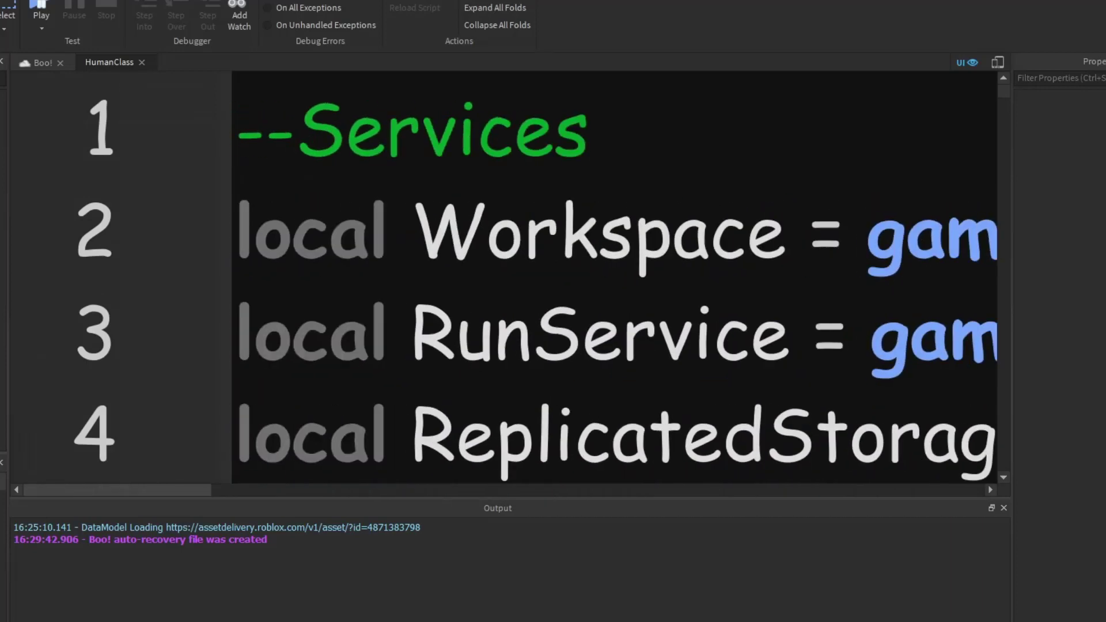
click(622, 329)
drag(496, 431, 236, 123)
click(236, 124)
scroll(615, 277, down, 14)
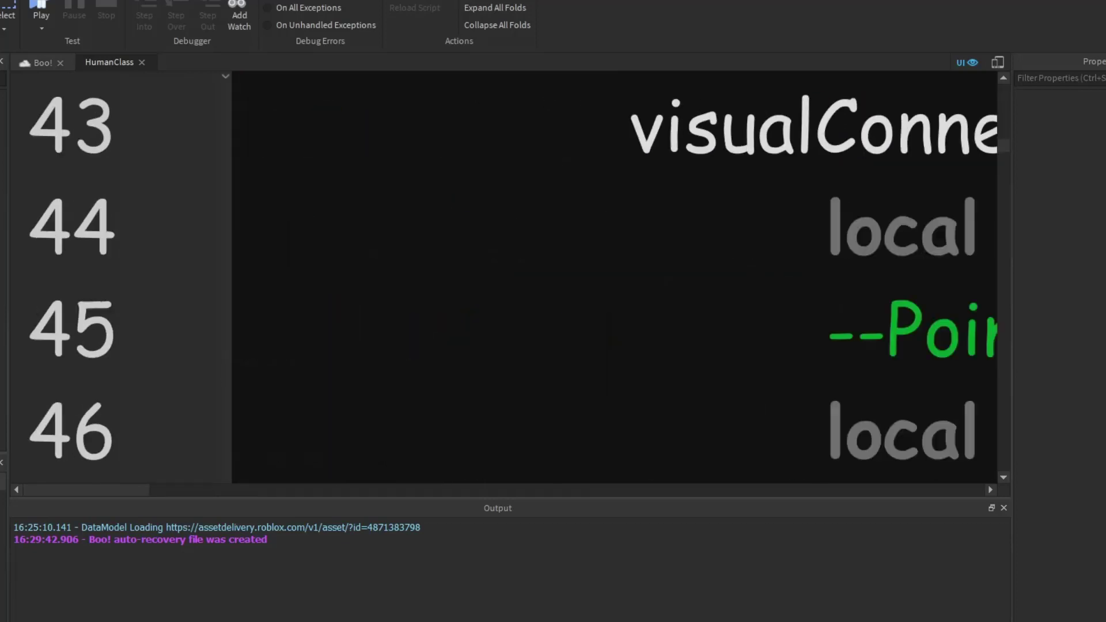
scroll(614, 276, down, 20)
Reopen the settings, change the script editor font to Wingdings 3 Normal at 12 pt, and close them
key(alt+s)
click(1098, 190)
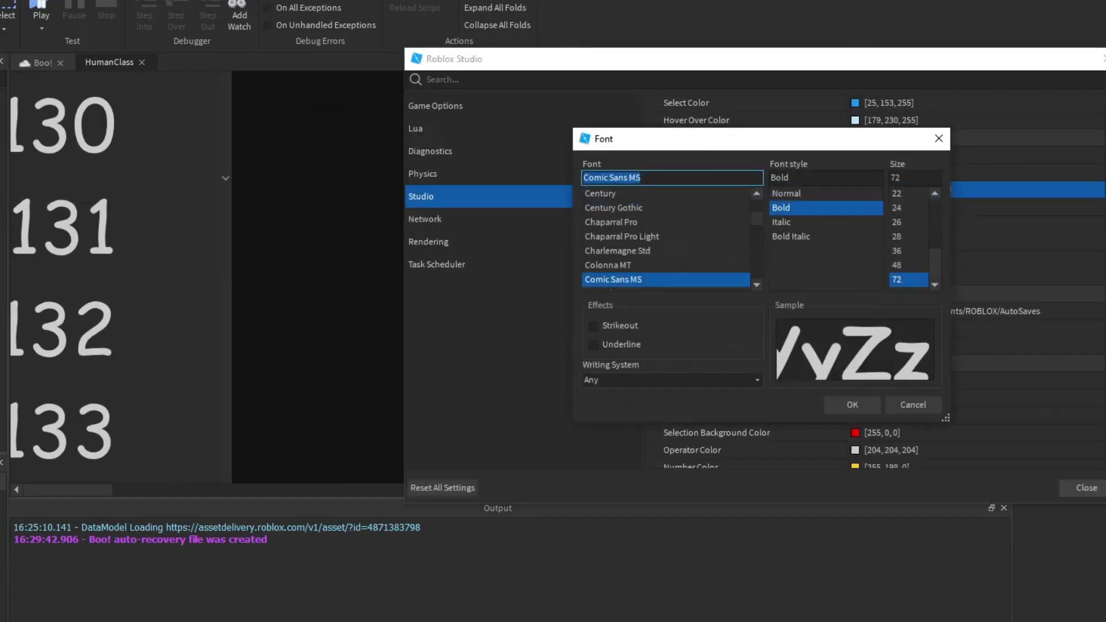
scroll(908, 251, up, 4)
click(908, 280)
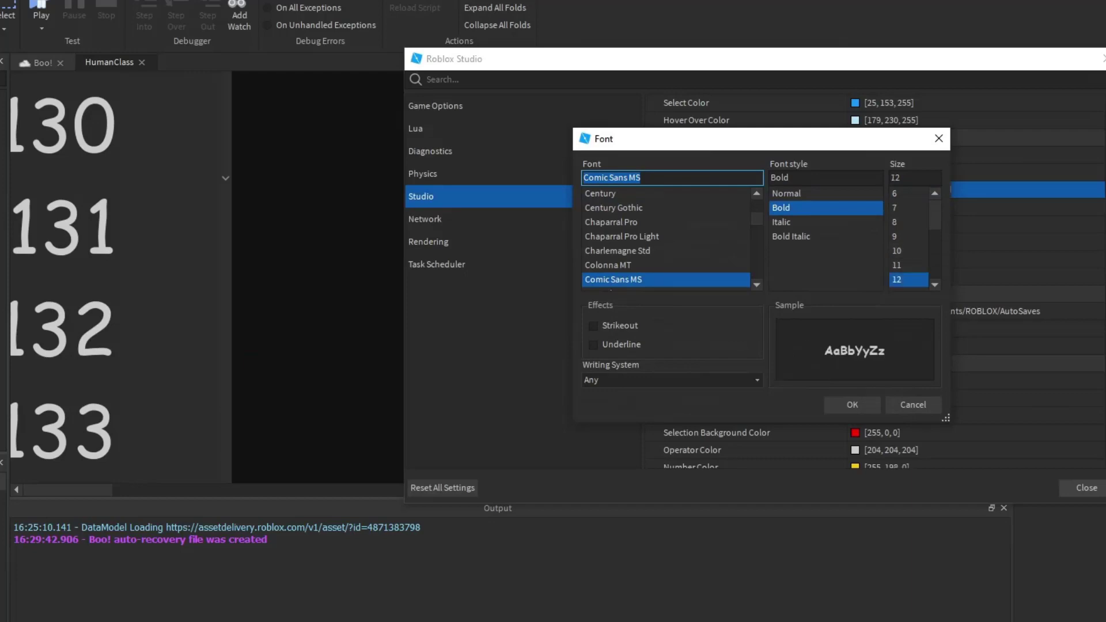
click(852, 404)
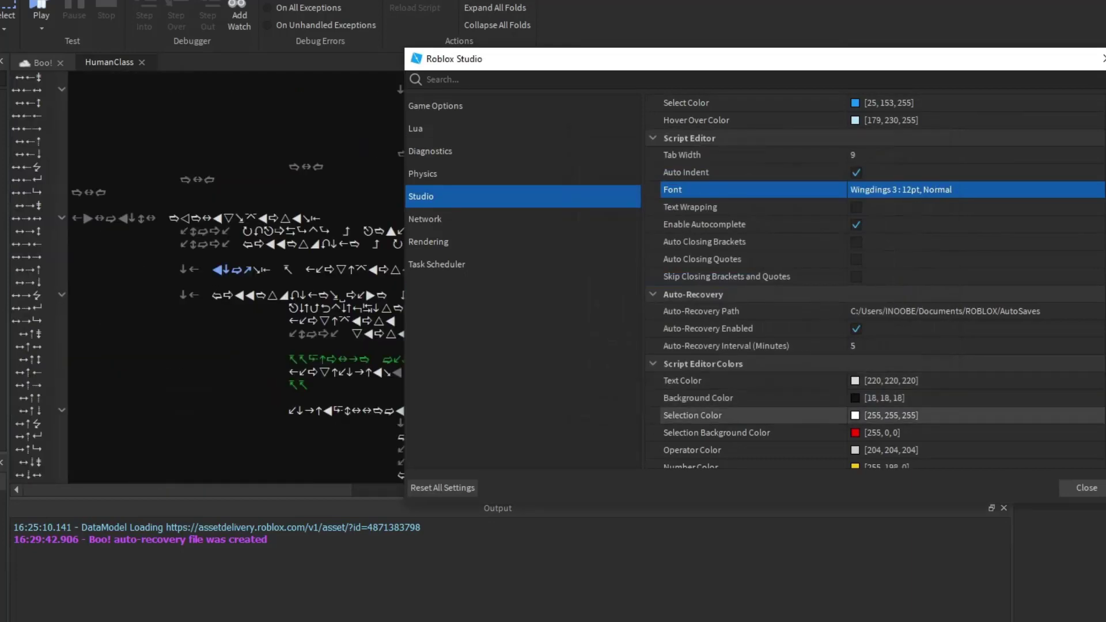
click(1087, 488)
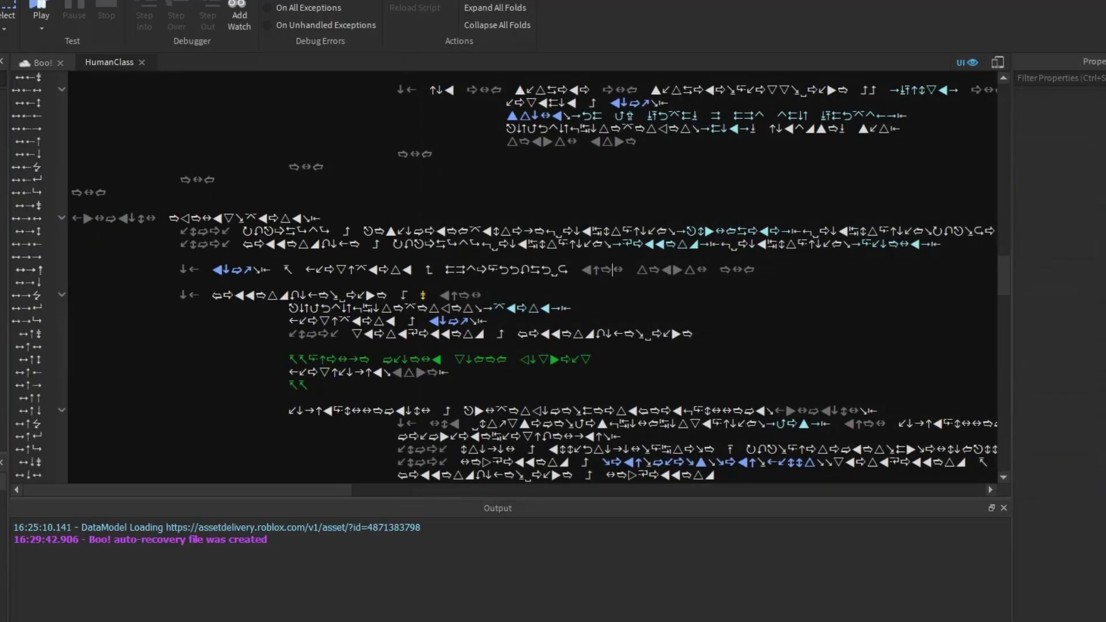
Enter the filler text "asodfksaodfjsoifjd" on the empty first line of the HumanClass script
scroll(504, 276, up, 2)
click(71, 321)
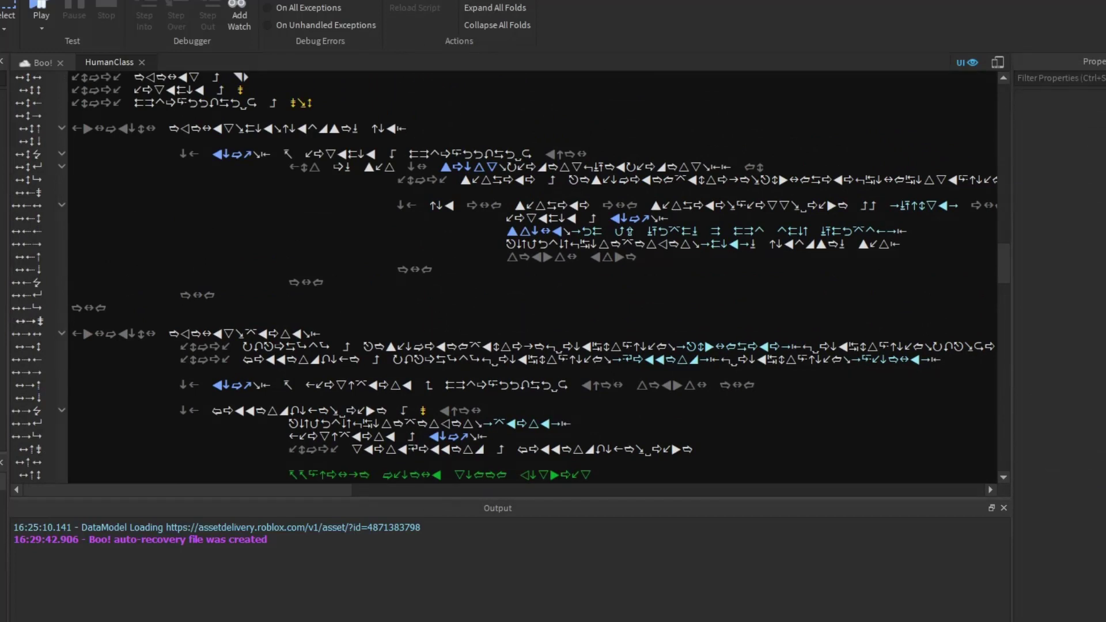
click(557, 218)
scroll(505, 276, up, 4)
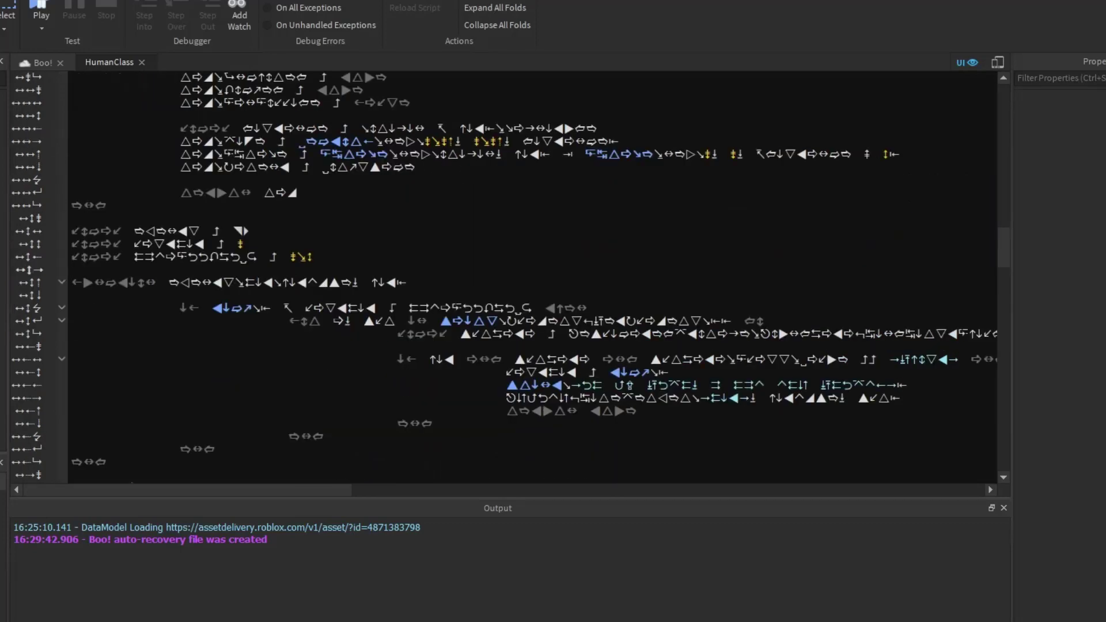
scroll(504, 277, up, 10)
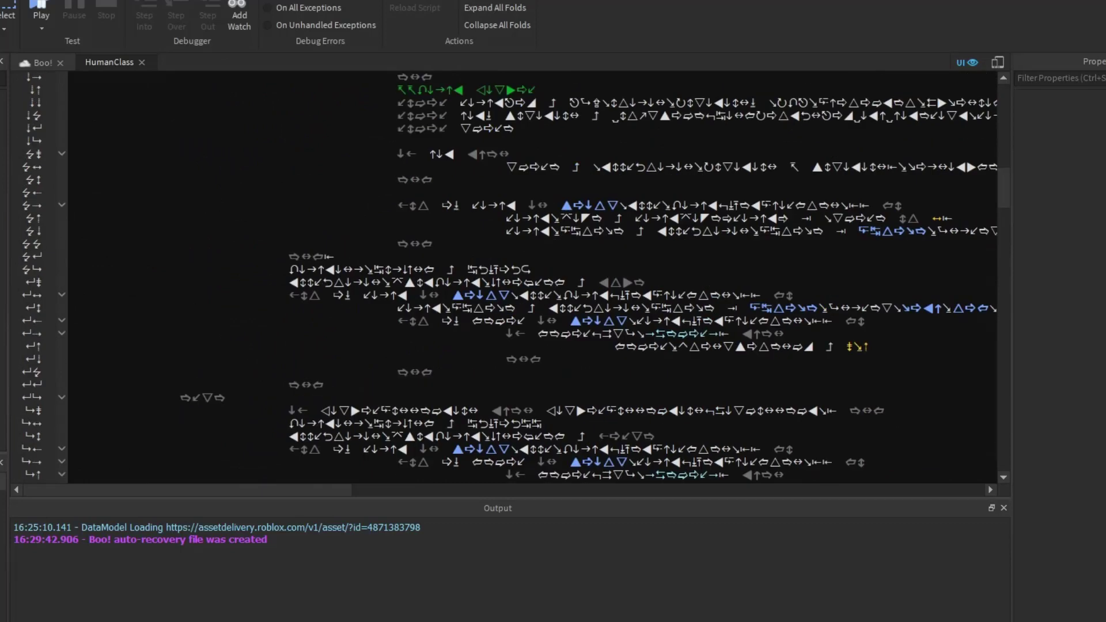
scroll(504, 277, up, 5)
scroll(504, 277, up, 15)
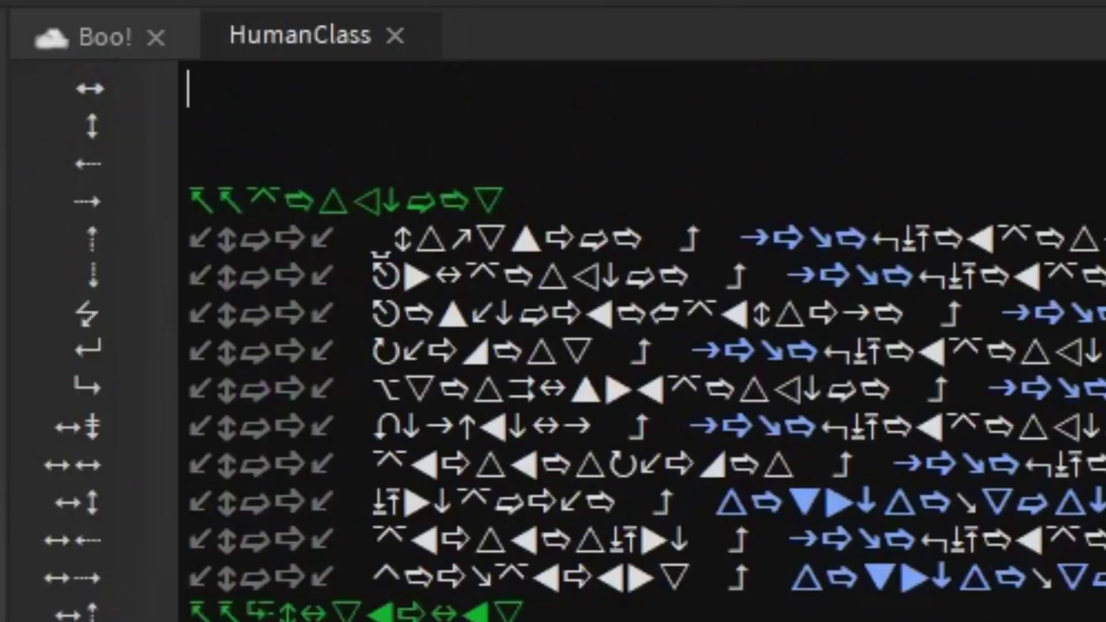
text(asodfksaodfjsoifjd)
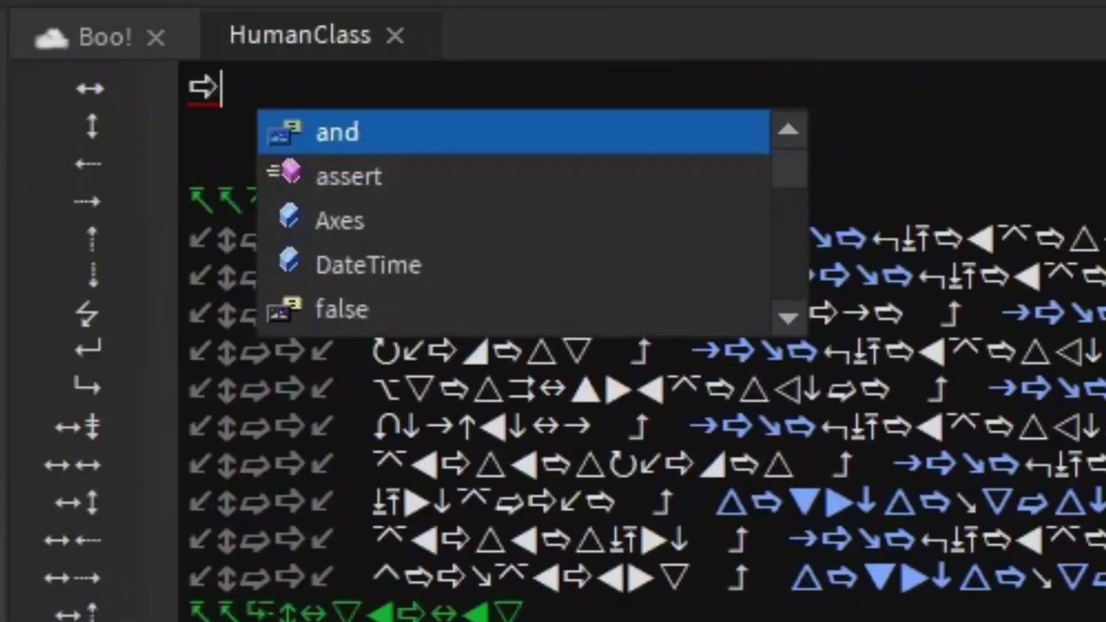